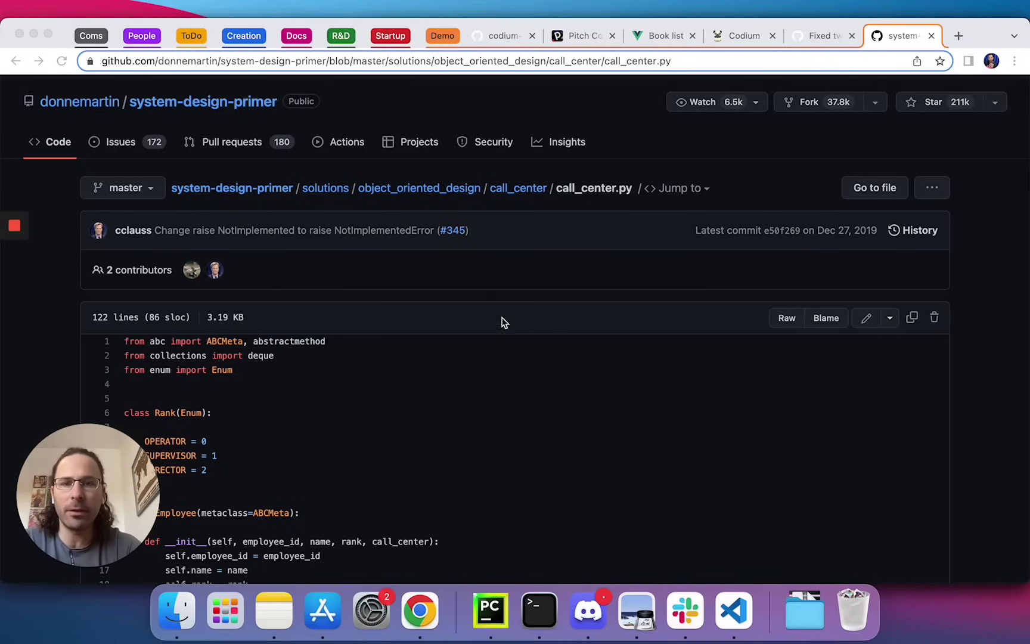
{"action": "scroll", "coordinate": [502, 322], "scroll_direction": "down", "scroll_amount": 3}
{"action": "scroll", "coordinate": [503, 322], "scroll_direction": "down", "scroll_amount": 5}
{"action": "scroll", "coordinate": [503, 323], "scroll_direction": "down", "scroll_amount": 5}
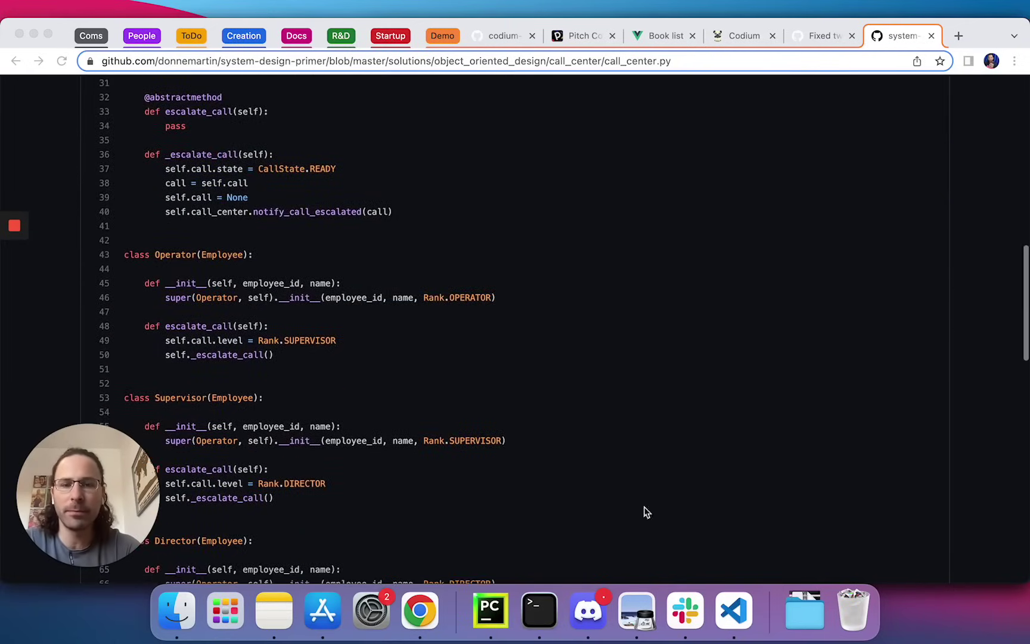
Step: Generate CodiumAI tests for the CallCenter class from its CodeLens and close the Extensions sidebar
{"action": "left_click", "coordinate": [734, 610]}
{"action": "left_click", "coordinate": [13, 226]}
{"action": "mouse_move", "coordinate": [201, 164]}
{"action": "left_mouse_down"}
{"action": "mouse_move", "coordinate": [117, 167]}
{"action": "mouse_move", "coordinate": [205, 171]}
{"action": "left_mouse_up"}
{"action": "mouse_move", "coordinate": [414, 171]}
{"action": "left_mouse_down"}
{"action": "mouse_move", "coordinate": [461, 167]}
{"action": "mouse_move", "coordinate": [502, 135]}
{"action": "mouse_move", "coordinate": [414, 123]}
{"action": "mouse_move", "coordinate": [346, 149]}
{"action": "mouse_move", "coordinate": [410, 163]}
{"action": "left_mouse_up"}
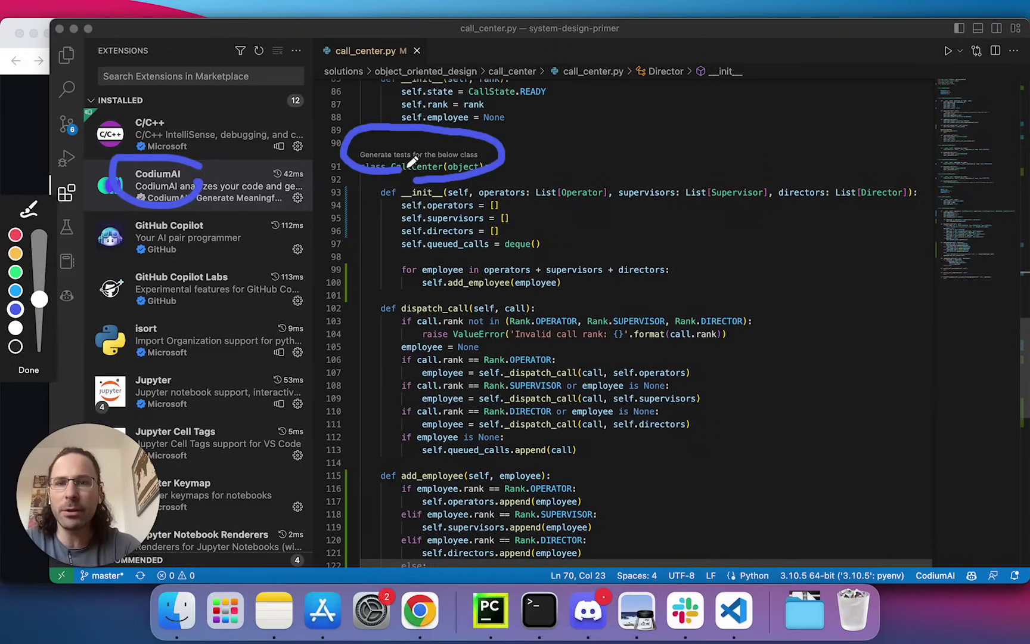
{"action": "key", "text": "Escape"}
{"action": "left_click", "coordinate": [423, 155]}
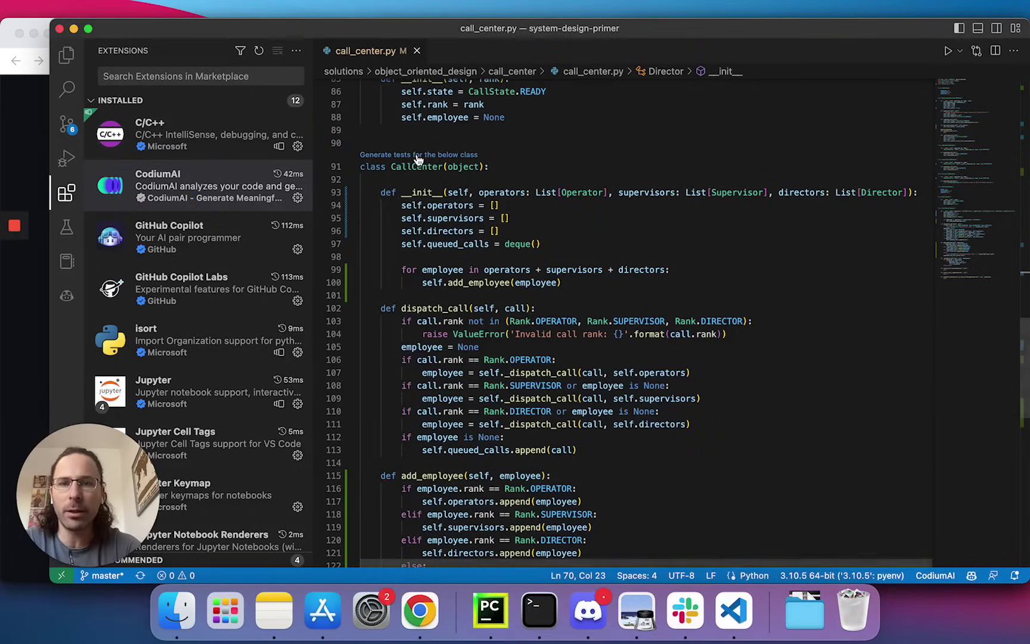
{"action": "left_click", "coordinate": [67, 202]}
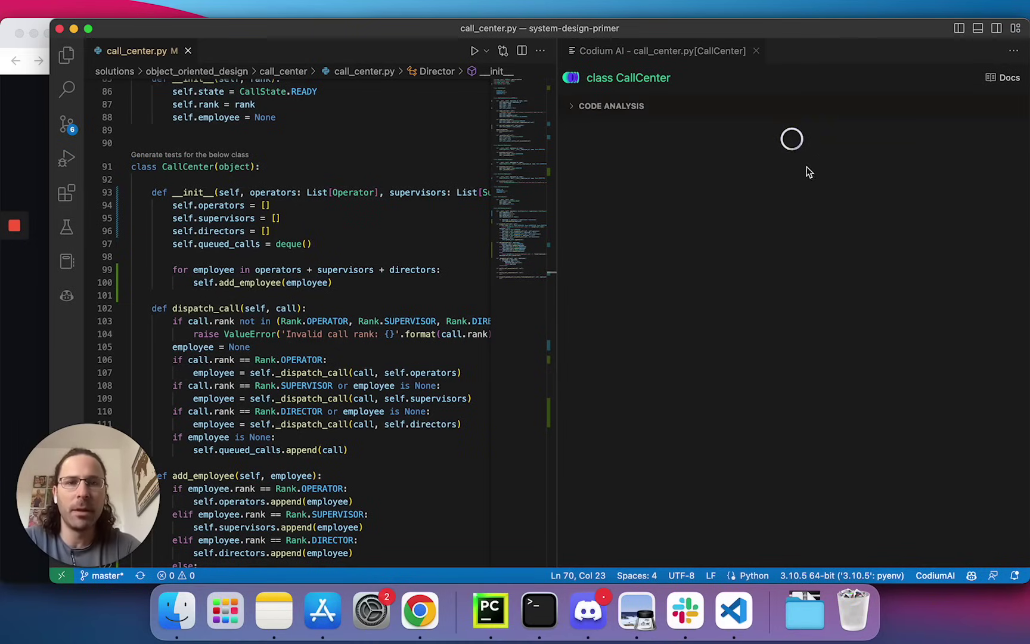
{"action": "left_click_drag", "start_coordinate": [765, 332], "coordinate": [573, 134]}
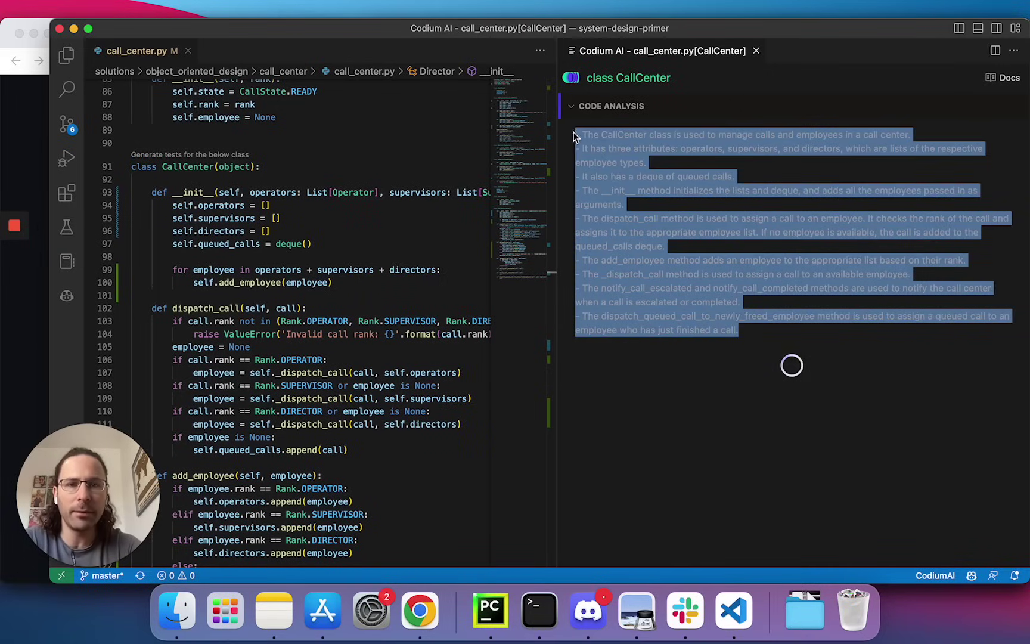
{"action": "left_click", "coordinate": [620, 161]}
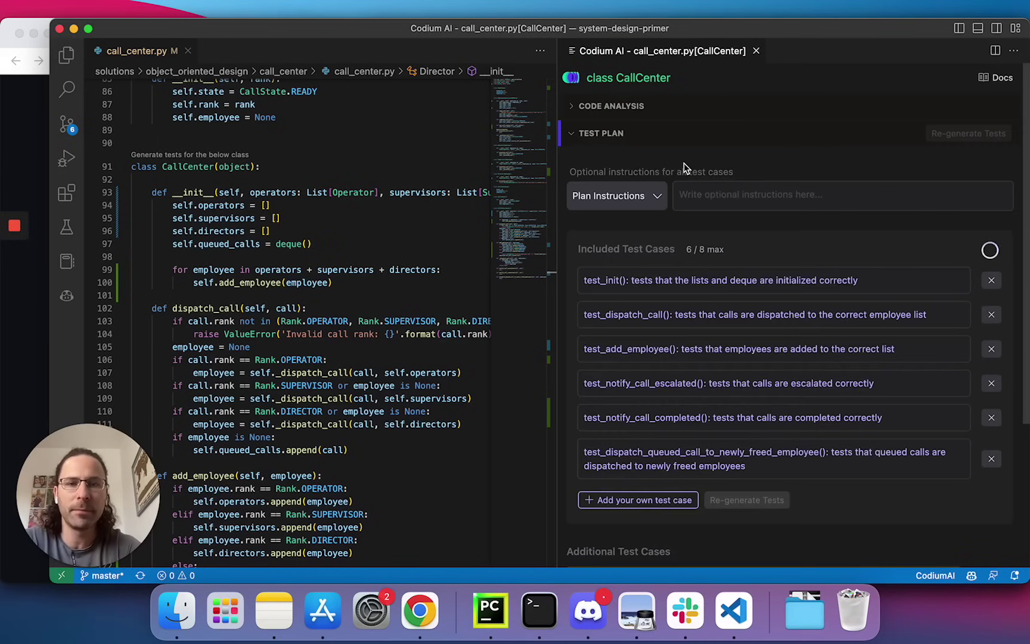
{"action": "scroll", "coordinate": [728, 285], "scroll_direction": "down", "scroll_amount": 2}
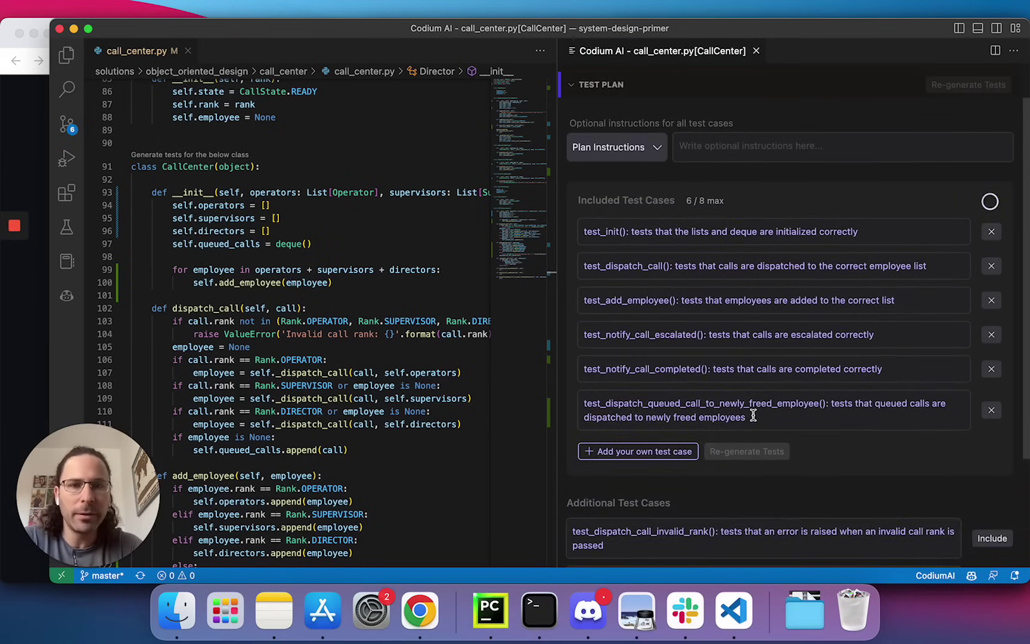
Step: Select a line of the six-case CodiumAI test plan while tests generate into Untitled-1
{"action": "triple_click", "coordinate": [634, 203]}
{"action": "scroll", "coordinate": [652, 298], "scroll_direction": "down", "scroll_amount": 3}
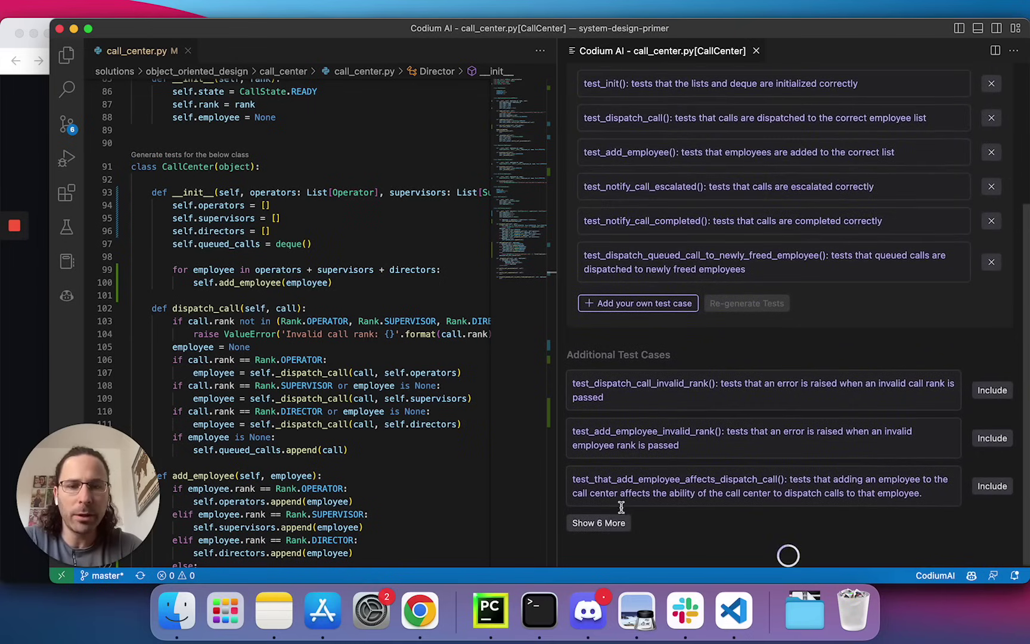
{"action": "scroll", "coordinate": [654, 474], "scroll_direction": "down", "scroll_amount": 5}
{"action": "scroll", "coordinate": [654, 474], "scroll_direction": "down", "scroll_amount": 1}
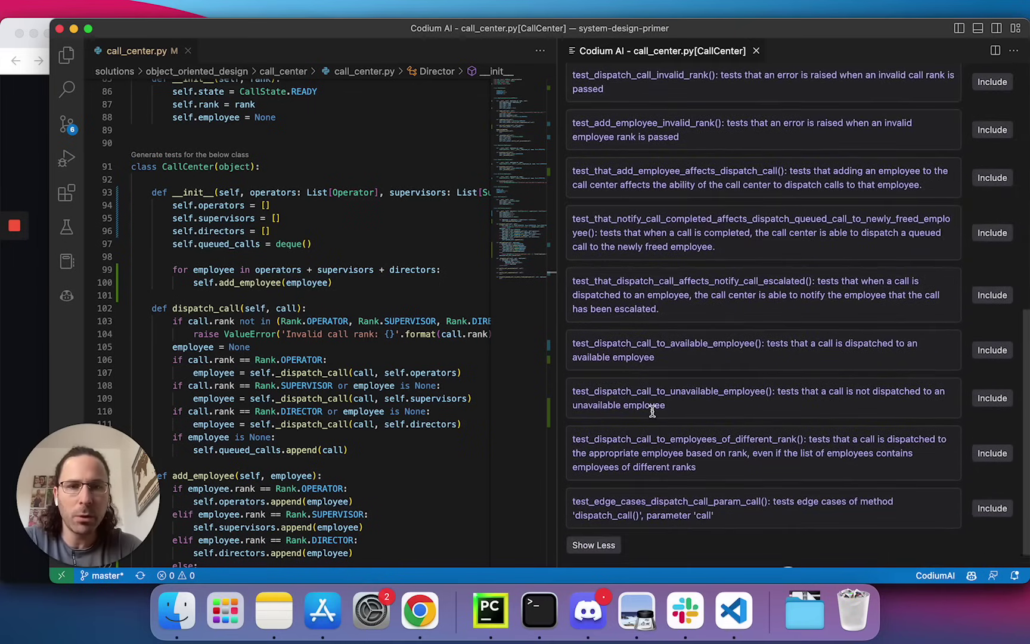
{"action": "scroll", "coordinate": [653, 407], "scroll_direction": "up", "scroll_amount": 5}
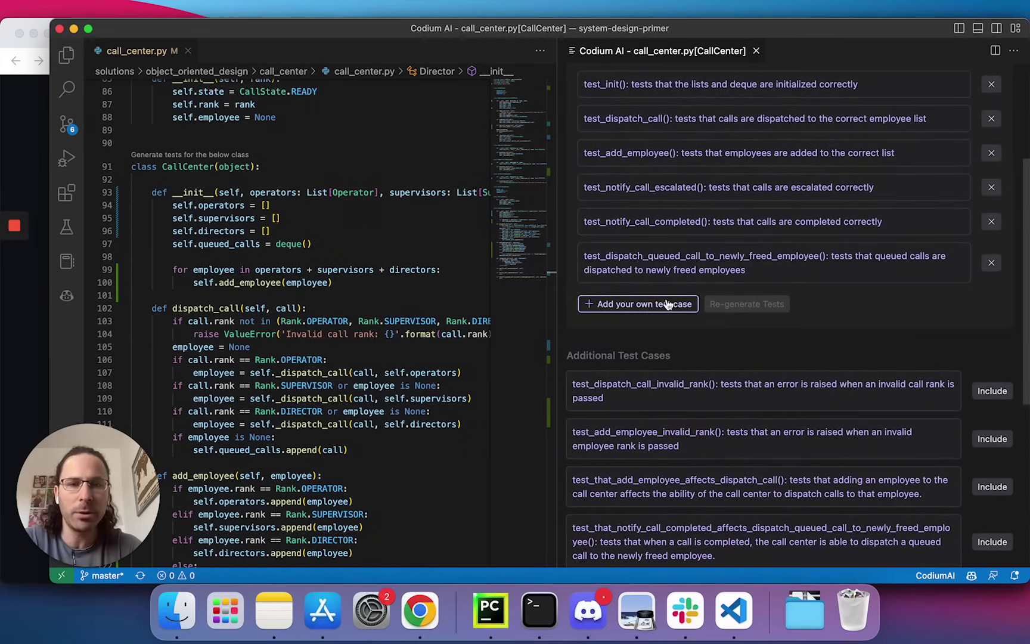
{"action": "scroll", "coordinate": [667, 305], "scroll_direction": "up", "scroll_amount": 2}
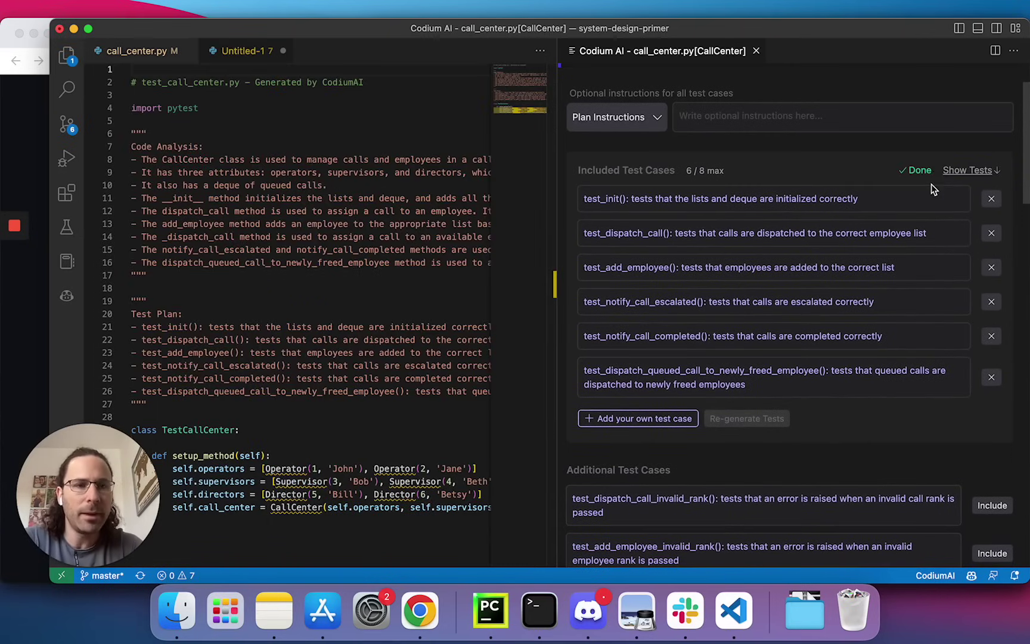
Step: Accept test_dispatch_call, test_add_employee and test_notify_call_escalated, then return to call_center.py
{"action": "left_click", "coordinate": [968, 171]}
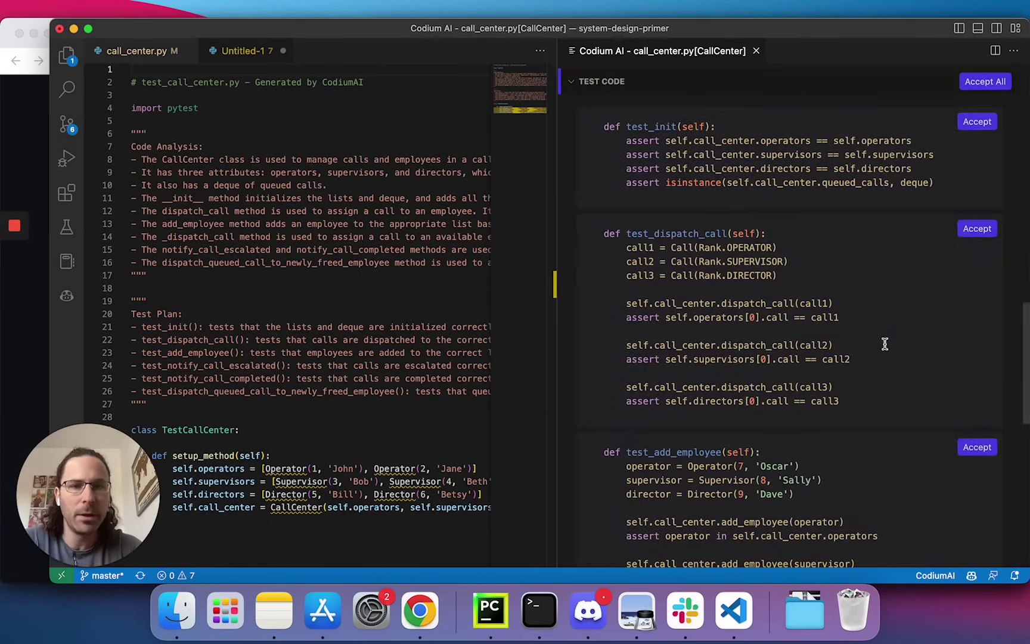
{"action": "left_click", "coordinate": [982, 231]}
{"action": "scroll", "coordinate": [982, 257], "scroll_direction": "down", "scroll_amount": 3}
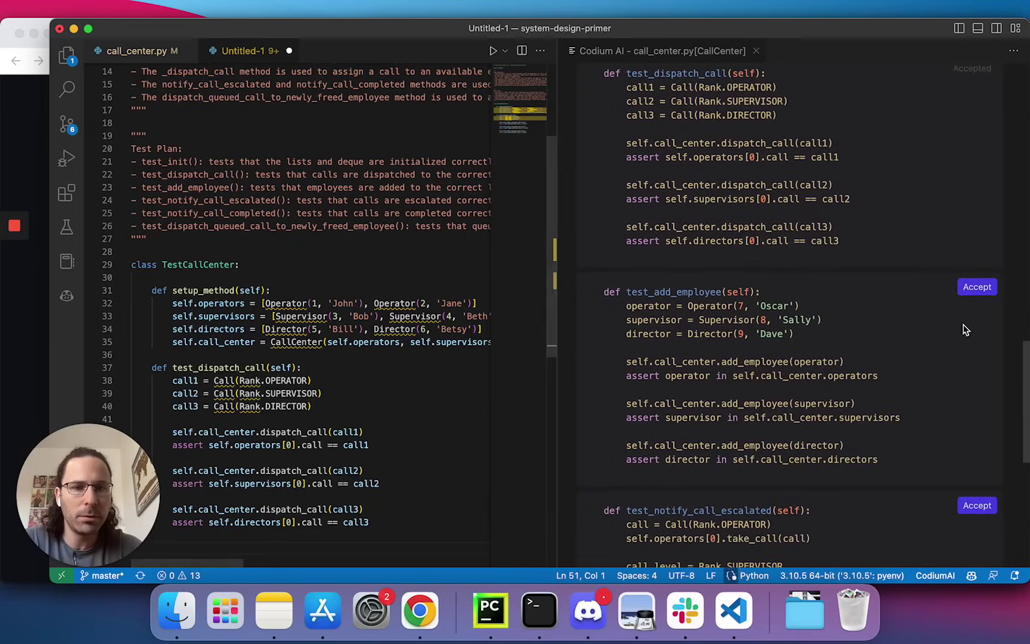
{"action": "left_click", "coordinate": [977, 290]}
{"action": "scroll", "coordinate": [978, 322], "scroll_direction": "down", "scroll_amount": 3}
{"action": "left_click", "coordinate": [976, 401]}
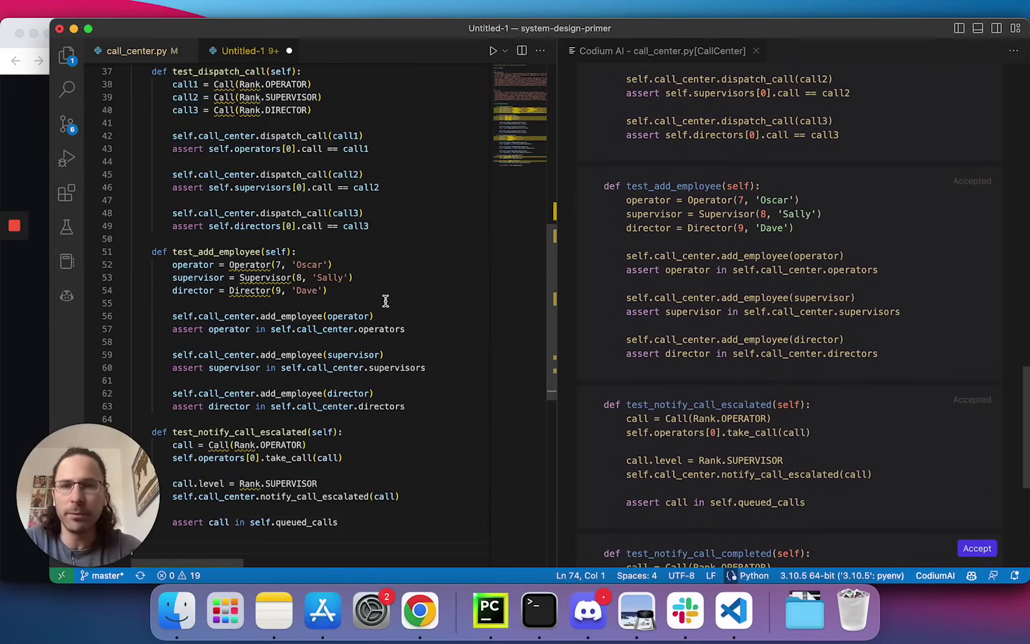
{"action": "scroll", "coordinate": [345, 282], "scroll_direction": "up", "scroll_amount": 4}
{"action": "scroll", "coordinate": [338, 266], "scroll_direction": "up", "scroll_amount": 5}
{"action": "scroll", "coordinate": [344, 256], "scroll_direction": "up", "scroll_amount": 3}
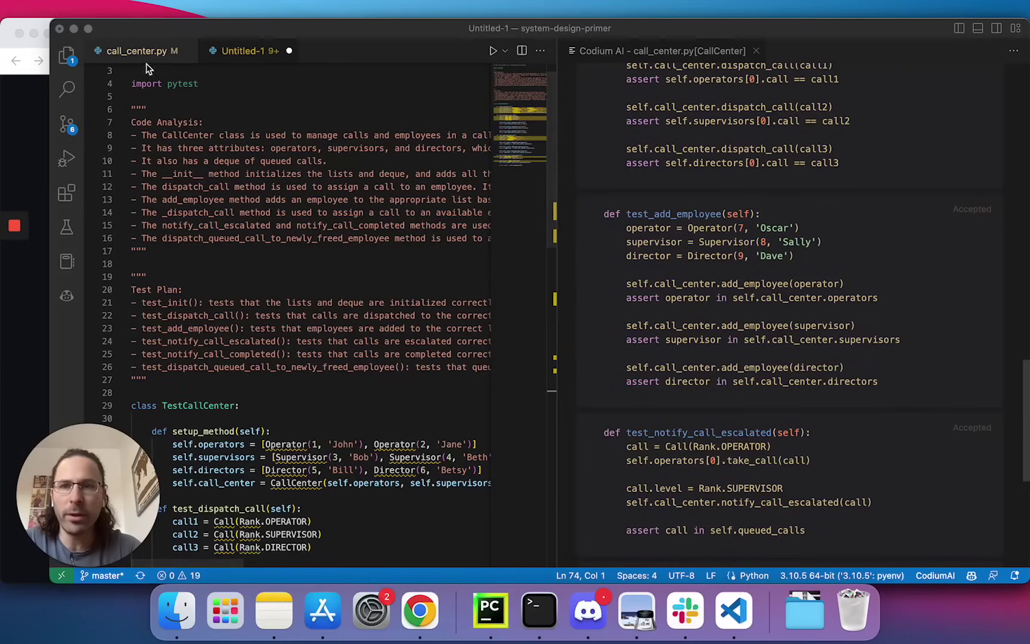
{"action": "left_click", "coordinate": [135, 51]}
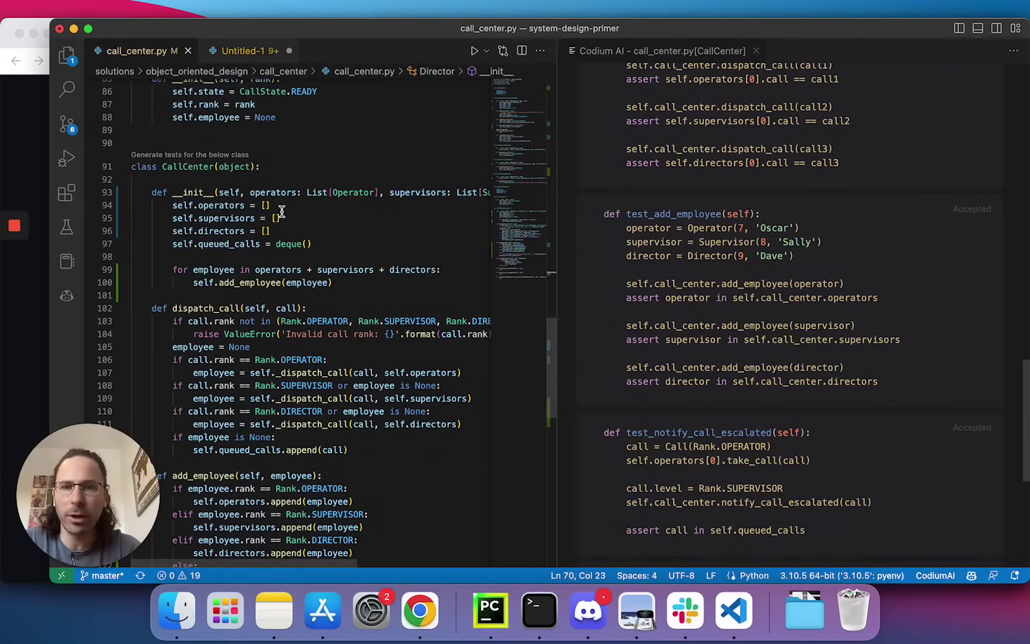